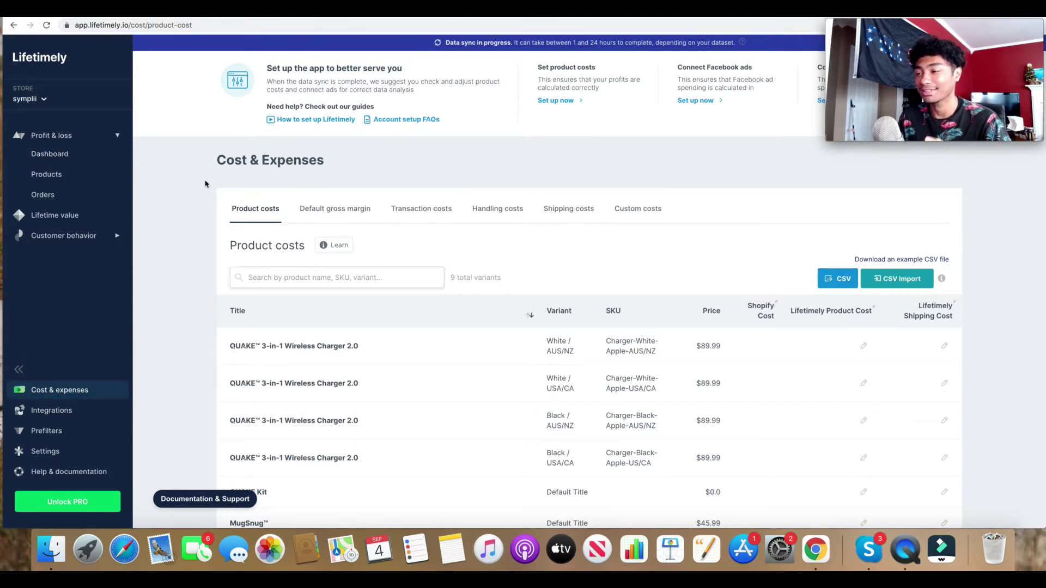
Step: Set the Lifetimely product cost of the White / AUS/NZ QUAKE 3-in-1 Wireless Charger 2.0 to 22 and save it
{"action": "scroll", "coordinate": [597, 140], "scroll_direction": "down", "scroll_amount": 3}
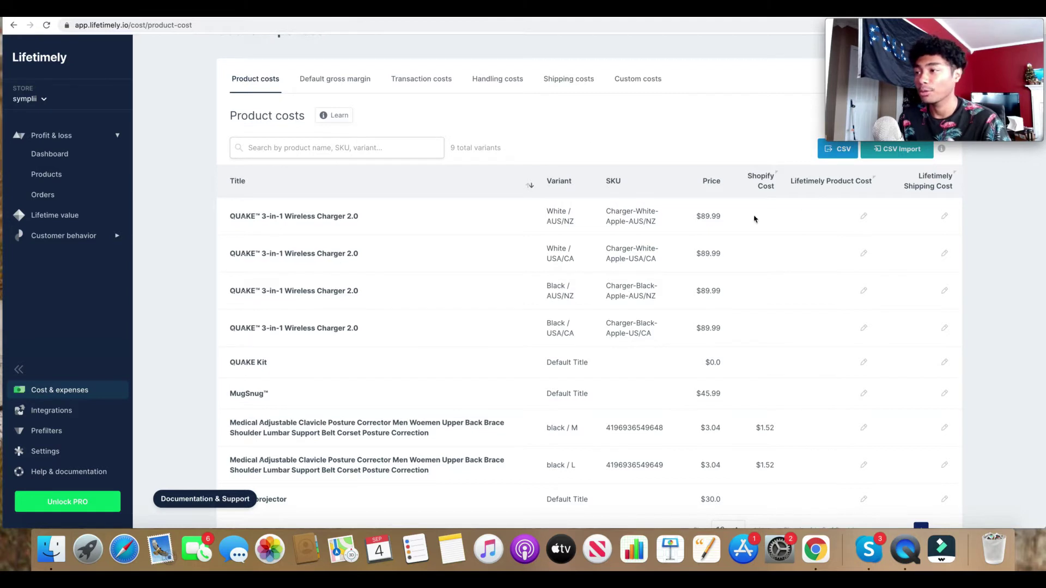
{"action": "scroll", "coordinate": [736, 218], "scroll_direction": "up", "scroll_amount": 1}
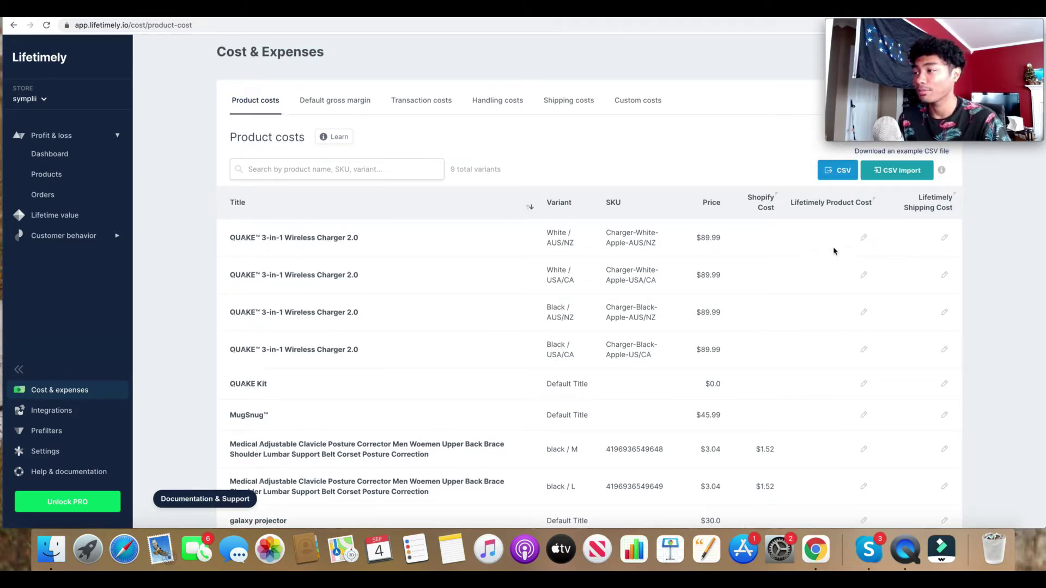
{"action": "left_click", "coordinate": [863, 240]}
{"action": "left_click", "coordinate": [613, 173]}
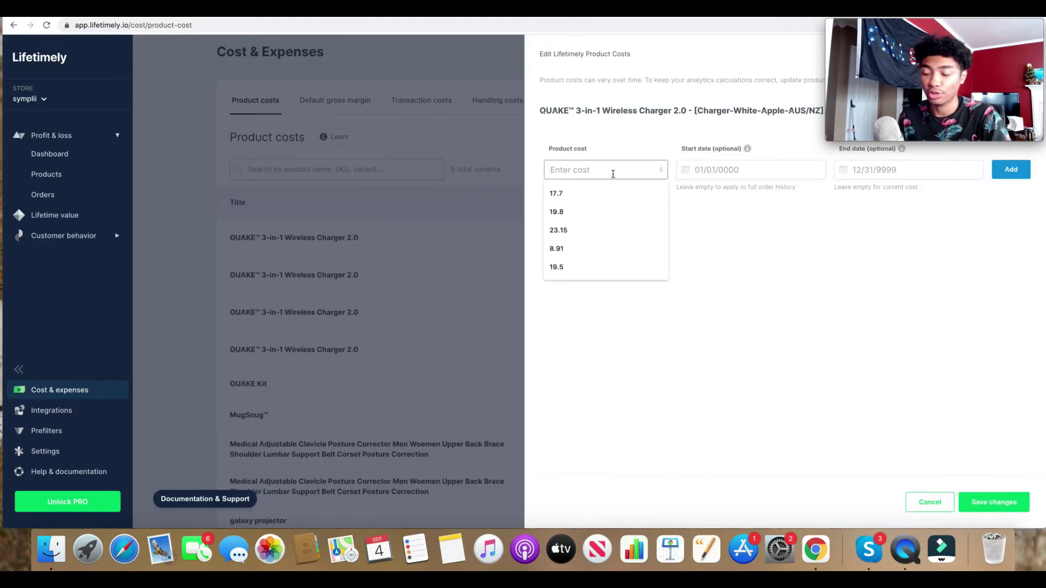
{"action": "type", "text": "22"}
{"action": "left_click", "coordinate": [817, 210]}
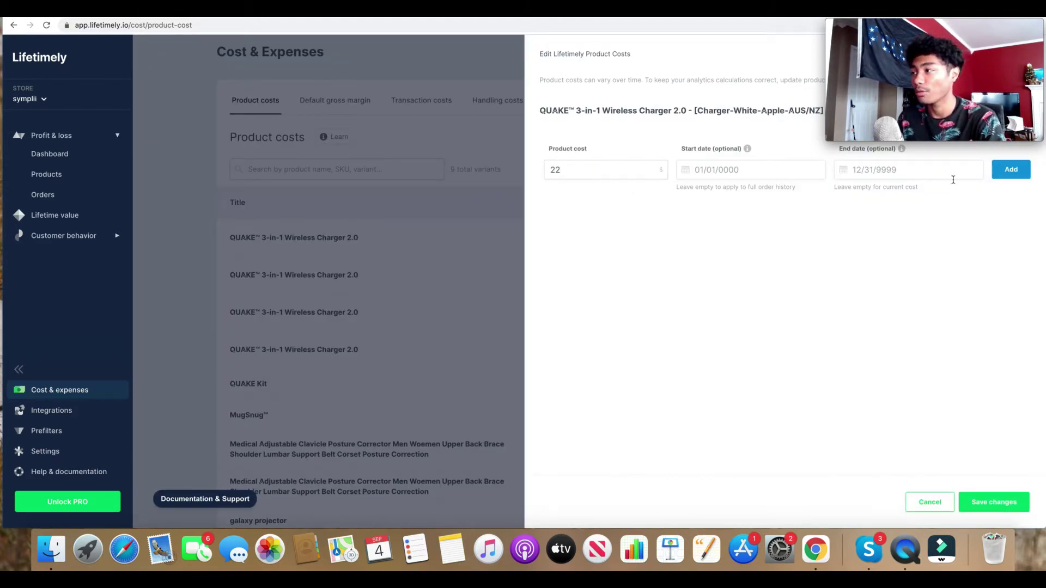
{"action": "left_click", "coordinate": [1011, 170]}
{"action": "left_click", "coordinate": [994, 501]}
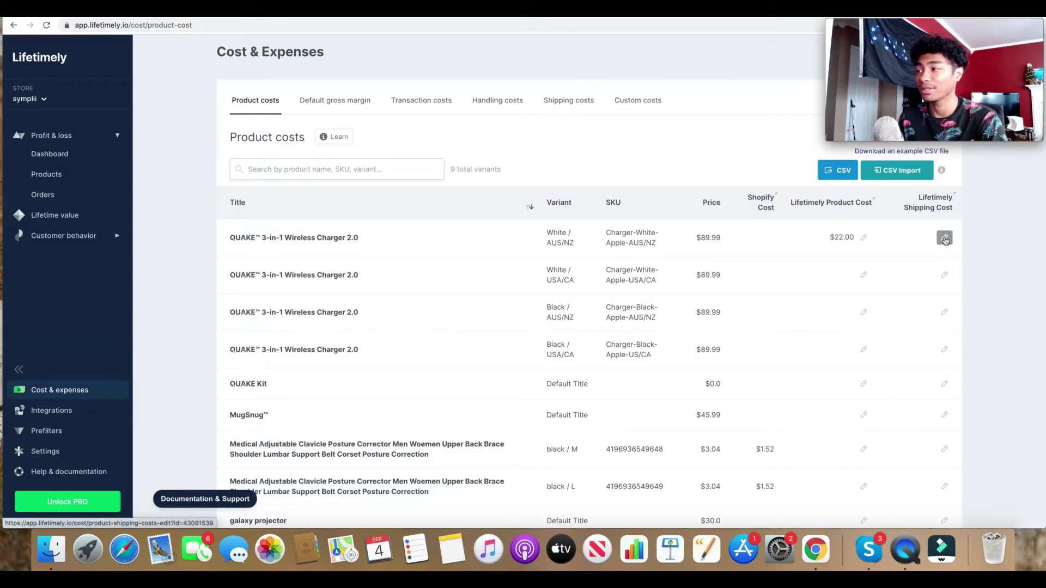
Step: Set the same variant's shipping cost to 2.00 for the United States and 1.5 for the rest of the world
{"action": "left_click", "coordinate": [945, 240]}
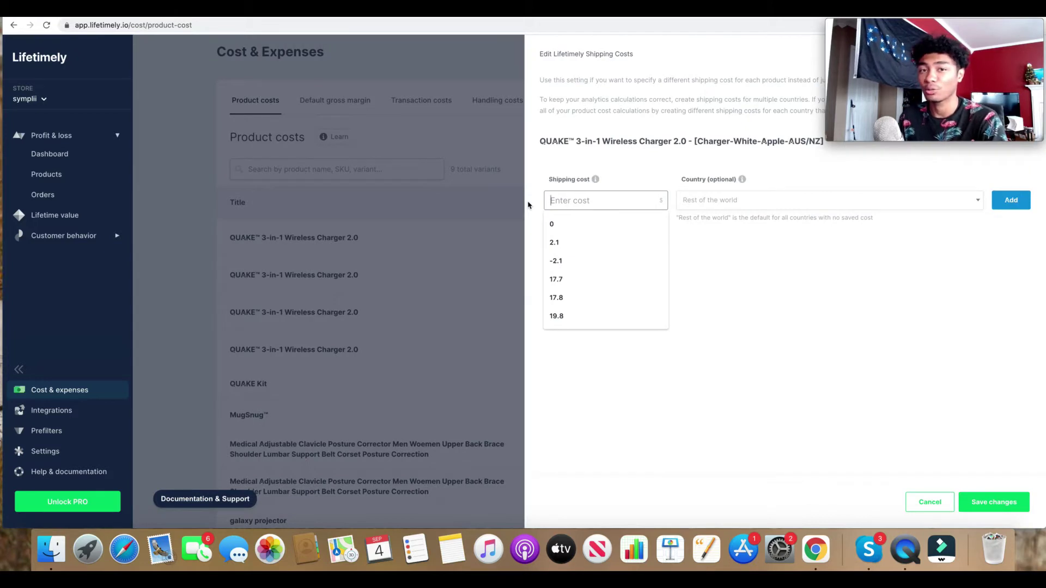
{"action": "type", "text": "2.00"}
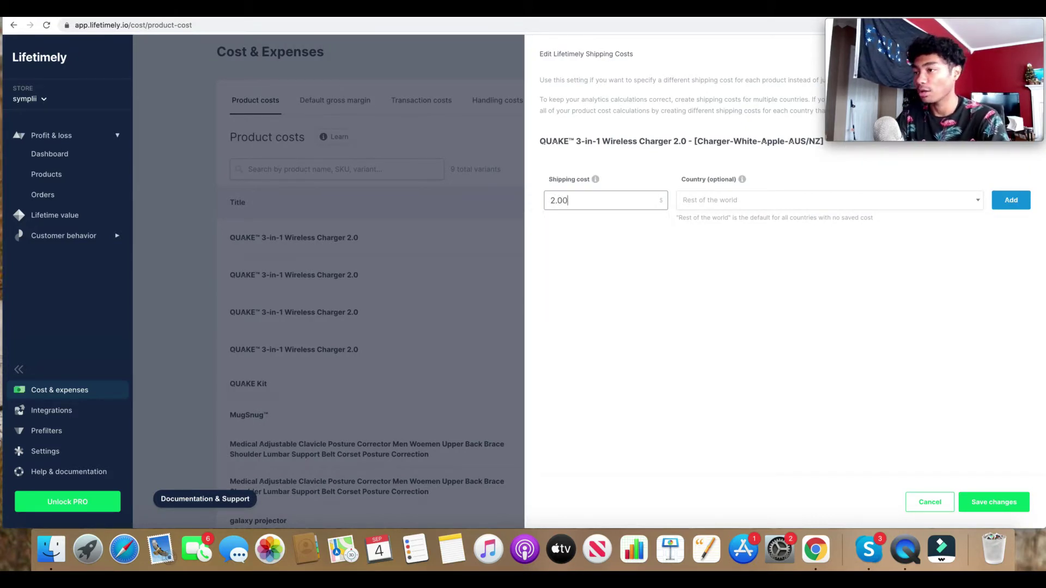
{"action": "left_click", "coordinate": [762, 203]}
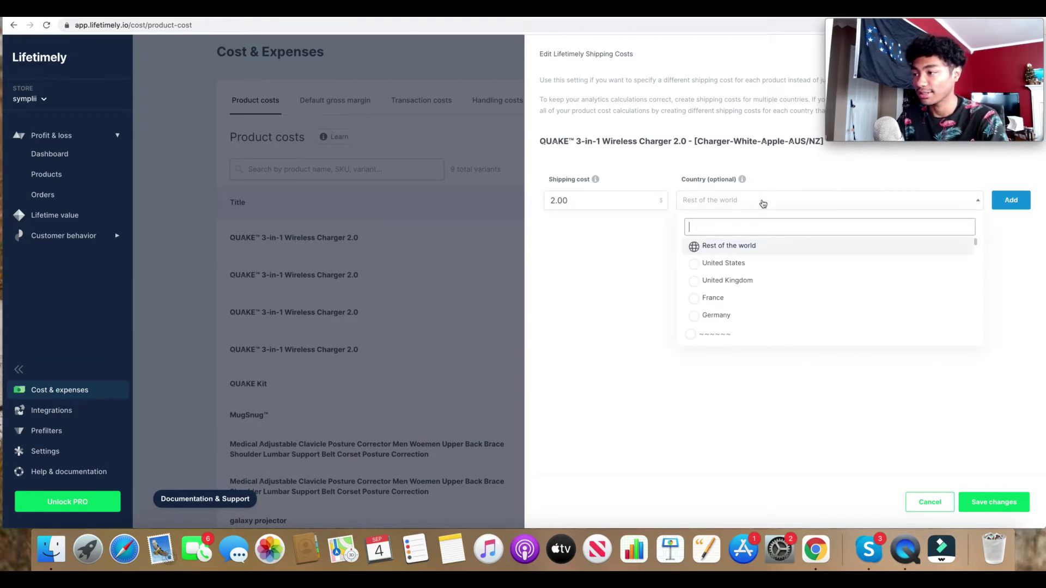
{"action": "left_click", "coordinate": [724, 263]}
{"action": "left_click", "coordinate": [596, 230]}
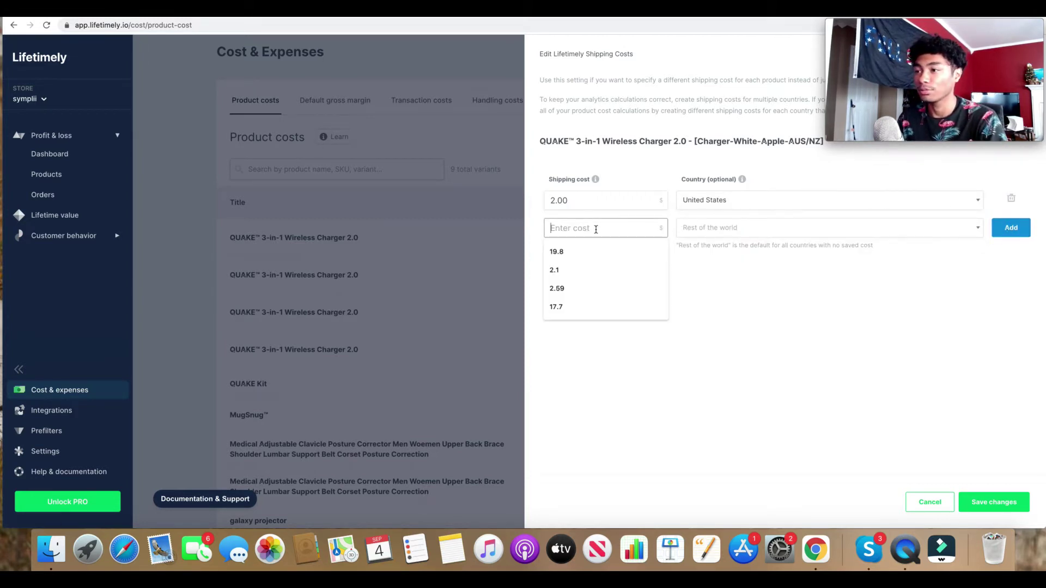
{"action": "type", "text": "1.5"}
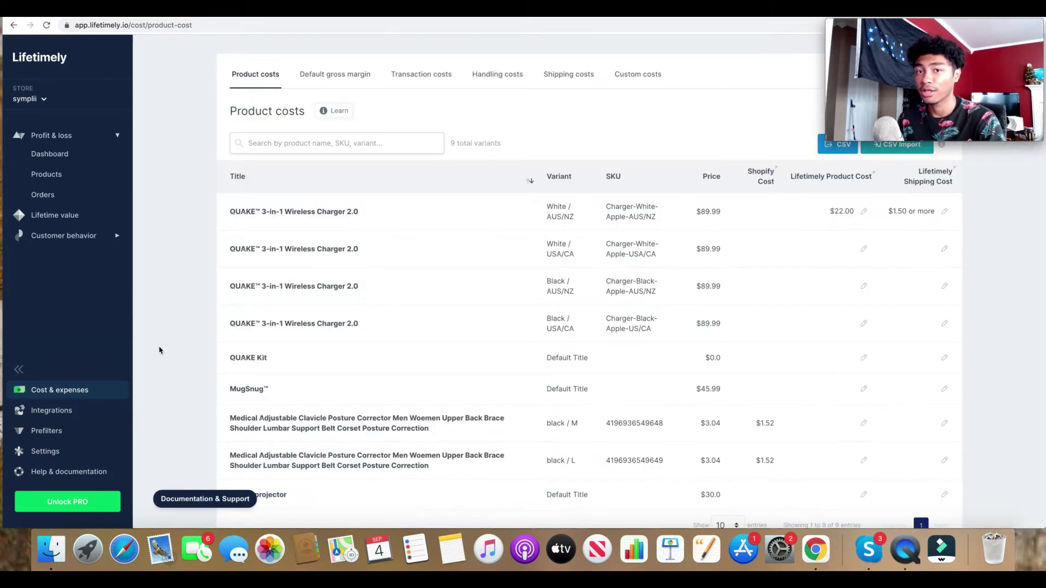
Step: Examine the Google and Facebook ads integrations and the transaction cost settings
{"action": "left_click", "coordinate": [87, 413]}
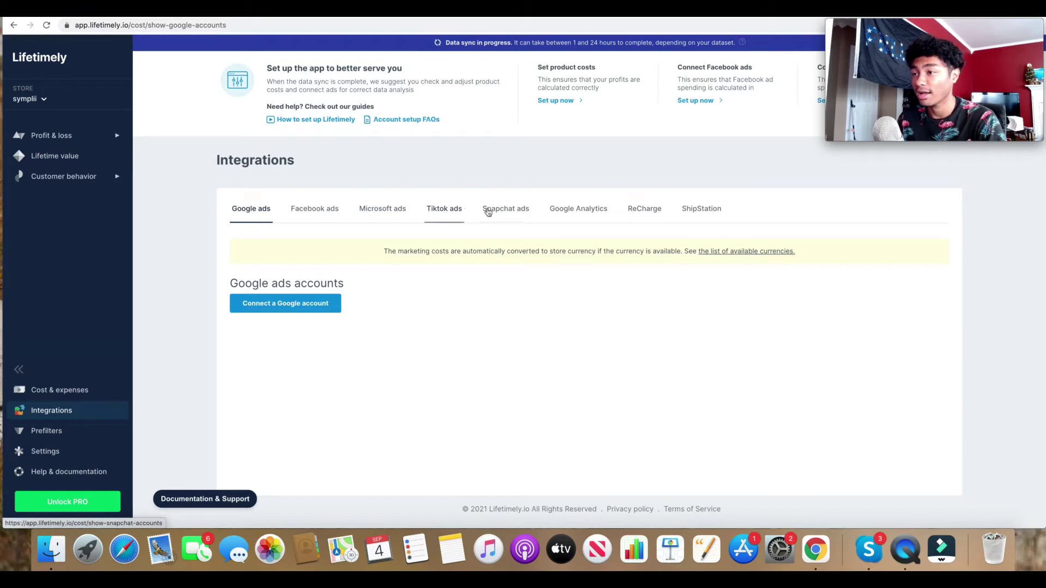
{"action": "left_click", "coordinate": [318, 211]}
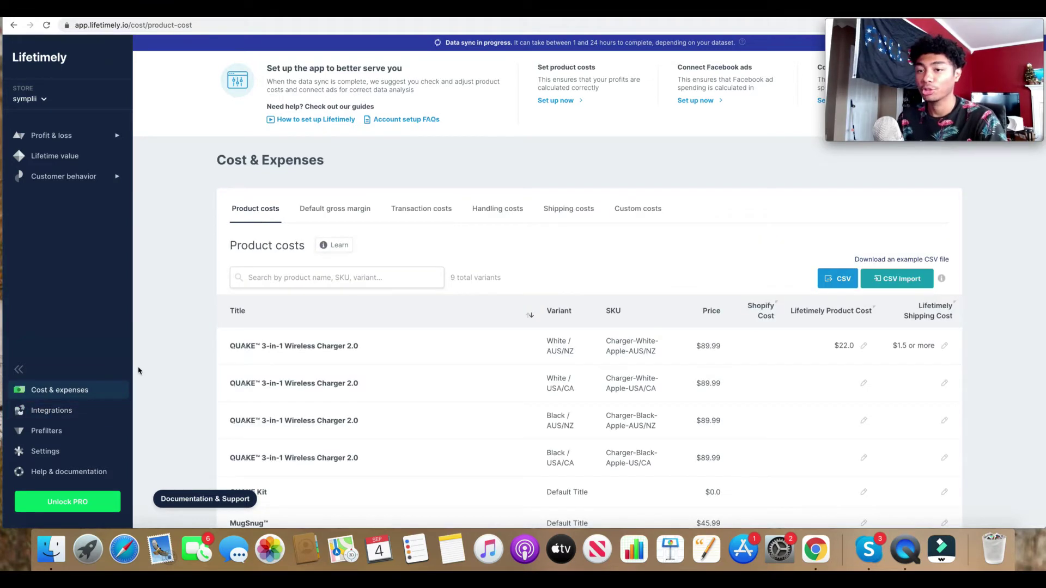
{"action": "left_click", "coordinate": [428, 208]}
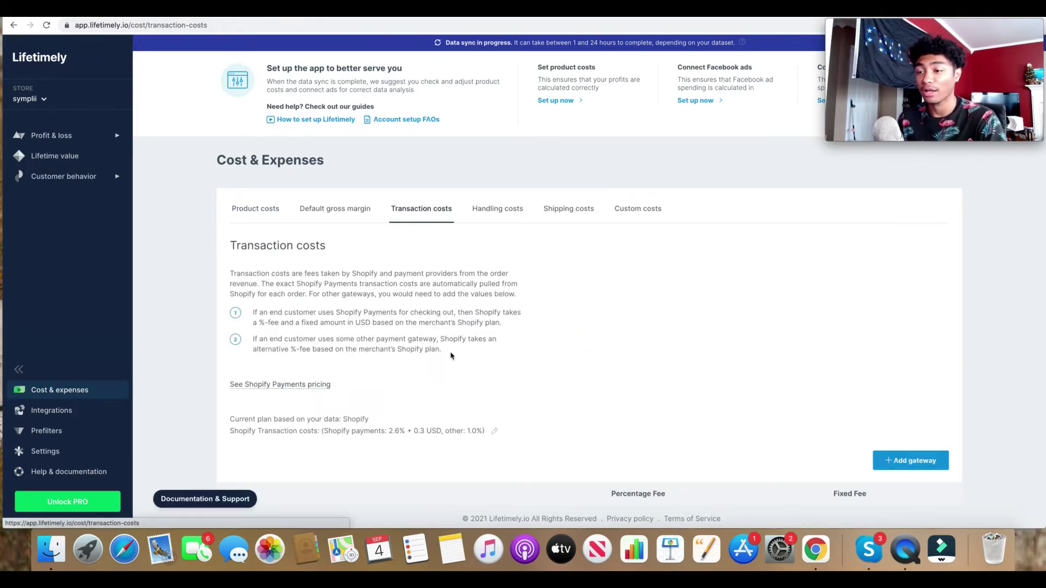
{"action": "scroll", "coordinate": [390, 381], "scroll_direction": "down", "scroll_amount": 1}
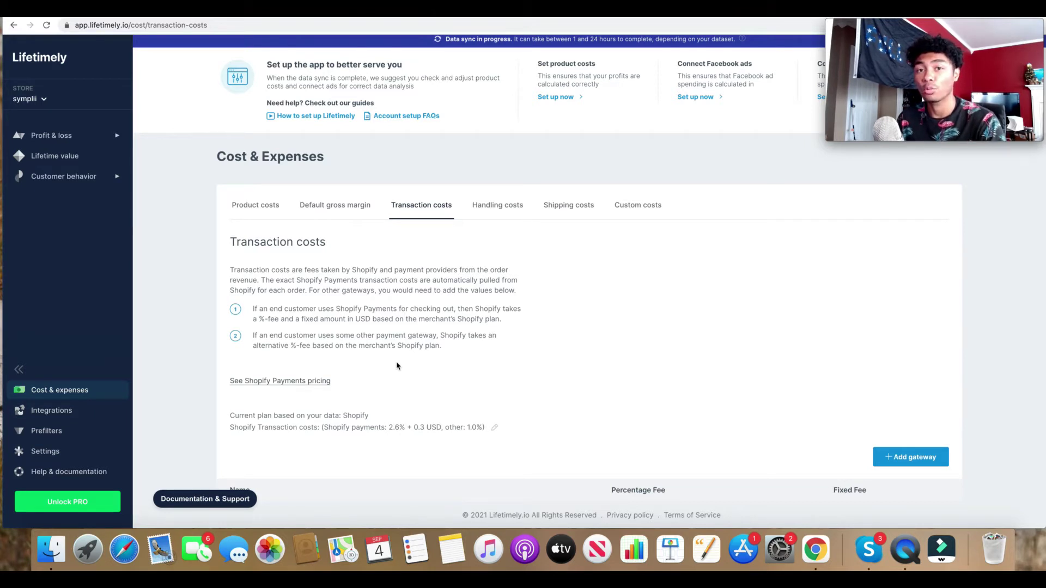
Step: Fill in a new custom cost named Creatives with a monthly frequency and a cost of $100
{"action": "left_click", "coordinate": [646, 207]}
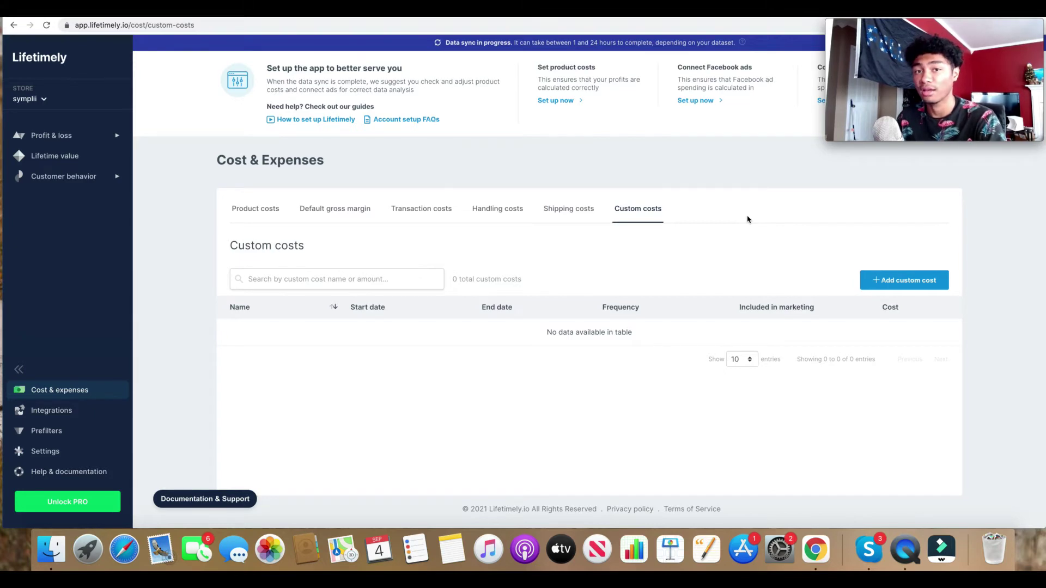
{"action": "left_click", "coordinate": [914, 278]}
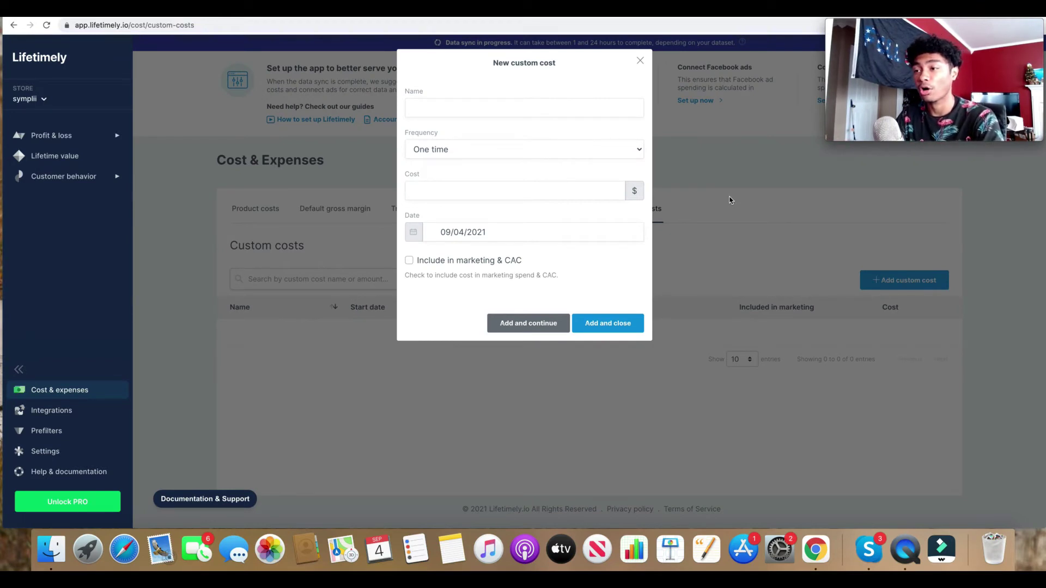
{"action": "left_click", "coordinate": [507, 108]}
{"action": "type", "text": "Creatives"}
{"action": "left_click", "coordinate": [504, 149]}
{"action": "left_click", "coordinate": [501, 181]}
{"action": "left_click", "coordinate": [501, 181]}
{"action": "type", "text": "100"}
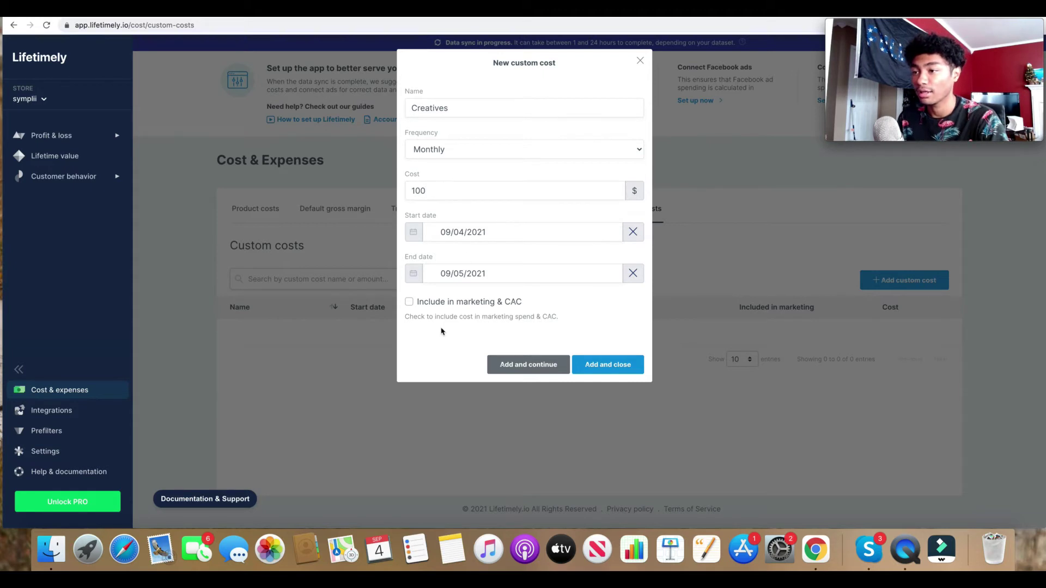
Step: Clear the Creatives cost's end date, include it in marketing & CAC, and add it
{"action": "left_click", "coordinate": [630, 275]}
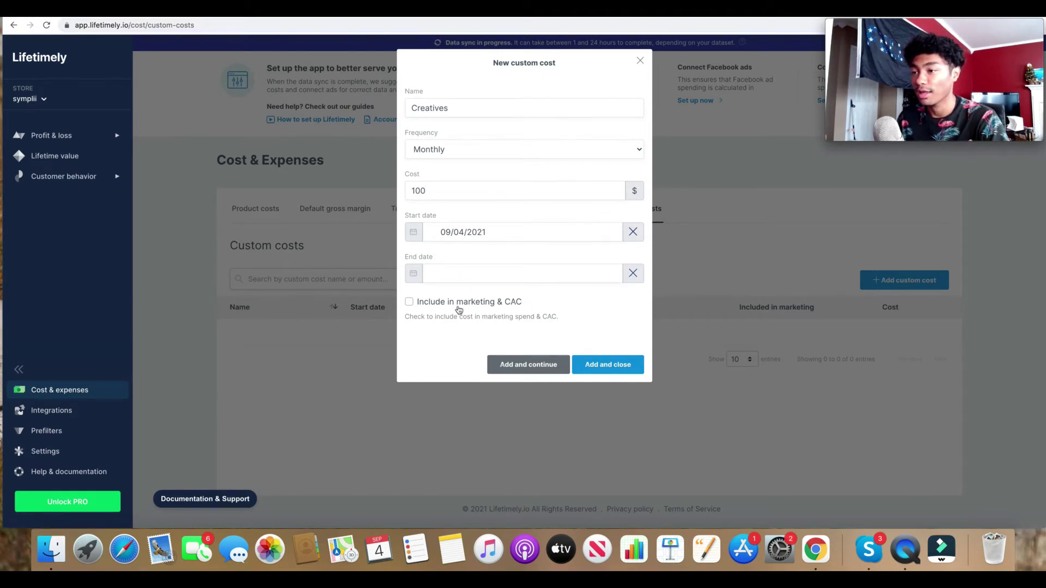
{"action": "left_click", "coordinate": [427, 305]}
{"action": "left_click", "coordinate": [595, 365]}
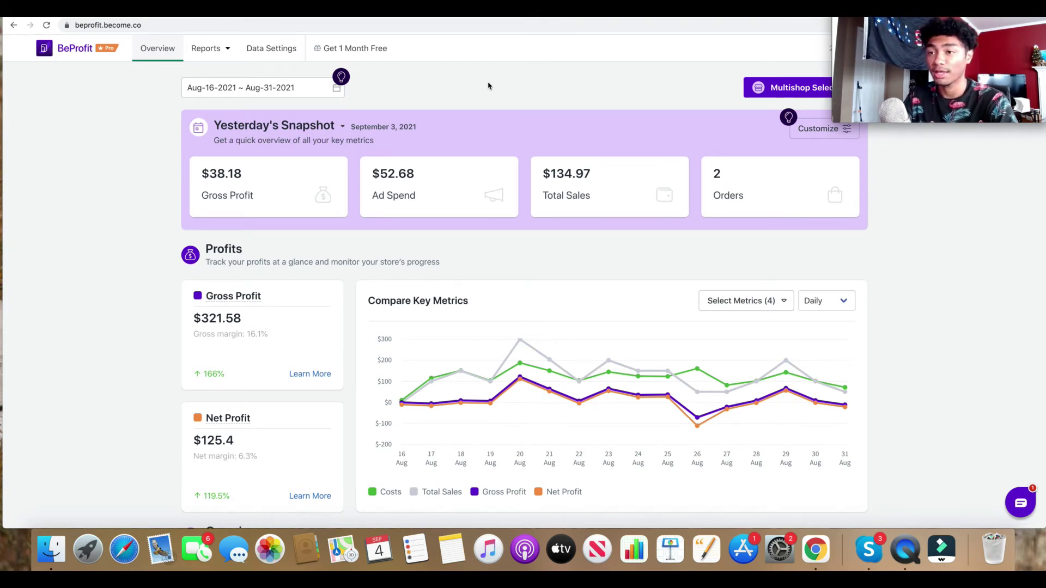
Step: Switch to BeProfit and examine the USA COGS profile in the production cost settings
{"action": "scroll", "coordinate": [462, 80], "scroll_direction": "down", "scroll_amount": 1}
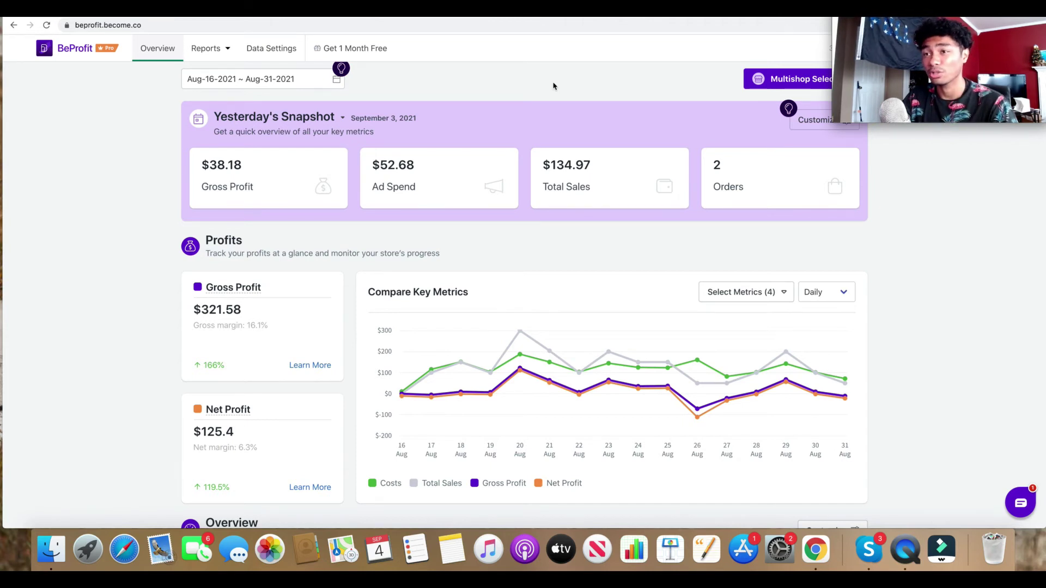
{"action": "left_click", "coordinate": [271, 47]}
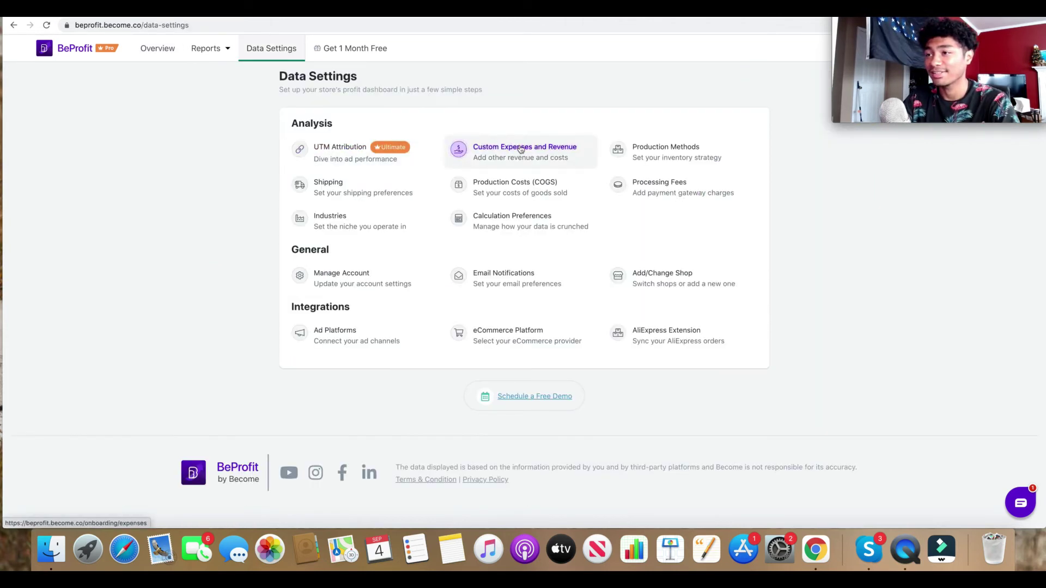
{"action": "left_click", "coordinate": [522, 185]}
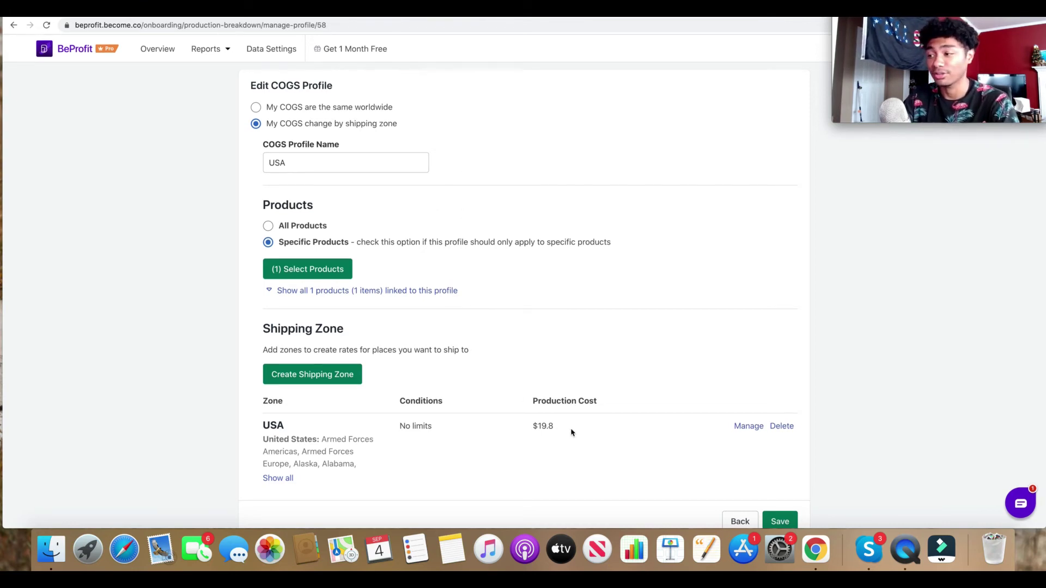
{"action": "scroll", "coordinate": [571, 431], "scroll_direction": "down", "scroll_amount": 2}
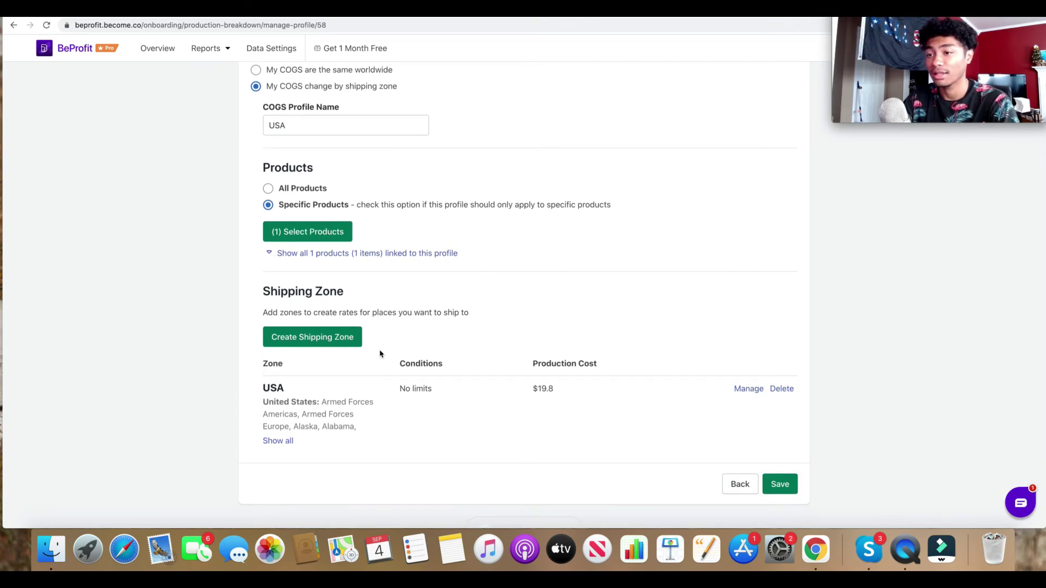
Step: Try to create a shipping zone named Canada with a fixed production cost of $15.00 in the USA COGS profile
{"action": "left_click", "coordinate": [351, 338]}
{"action": "left_click", "coordinate": [403, 287]}
{"action": "type", "text": "Canada"}
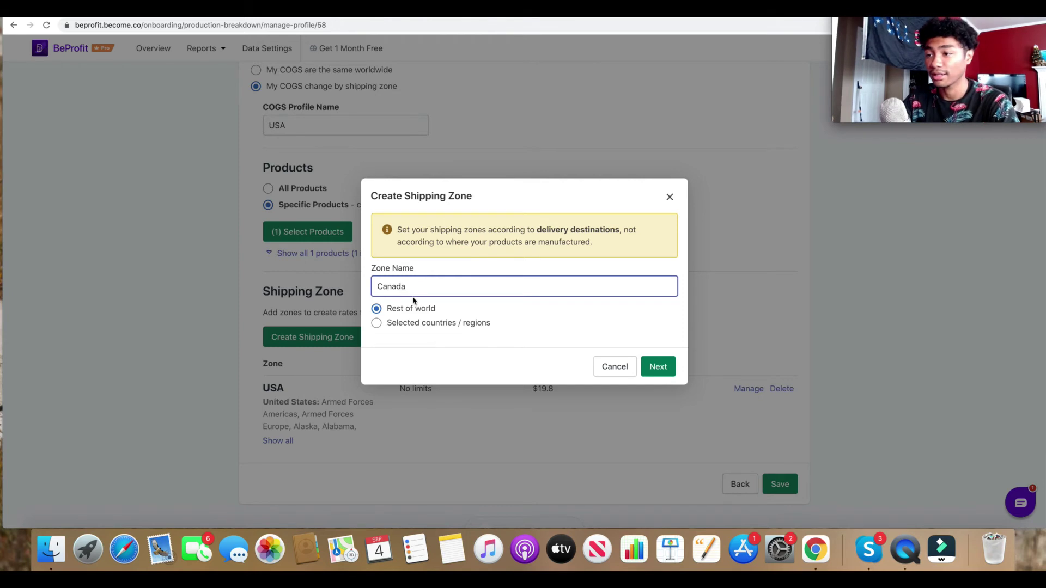
{"action": "key", "text": "Return"}
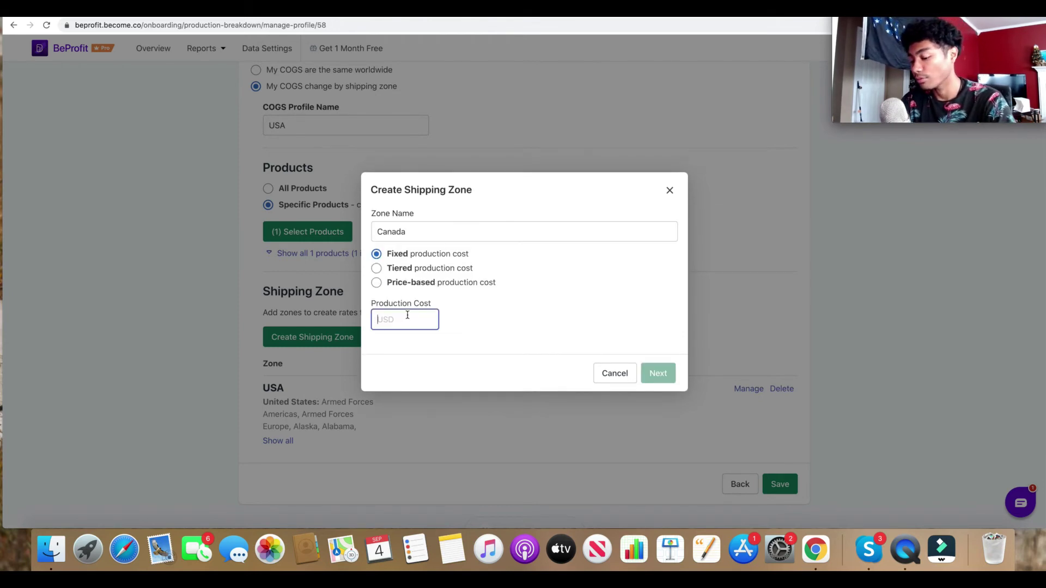
{"action": "type", "text": "15"}
{"action": "left_click", "coordinate": [592, 346]}
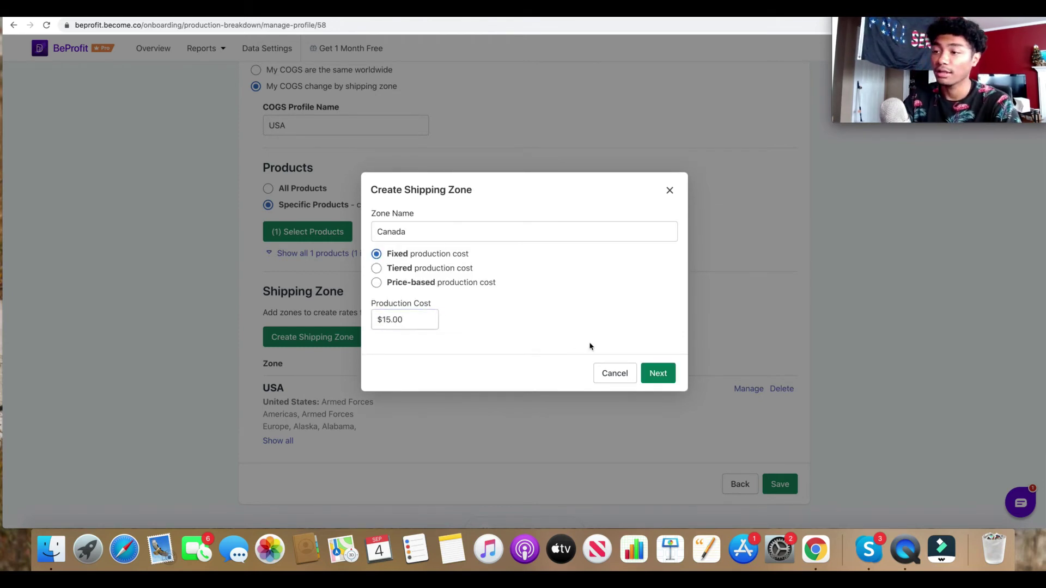
{"action": "left_click", "coordinate": [661, 376]}
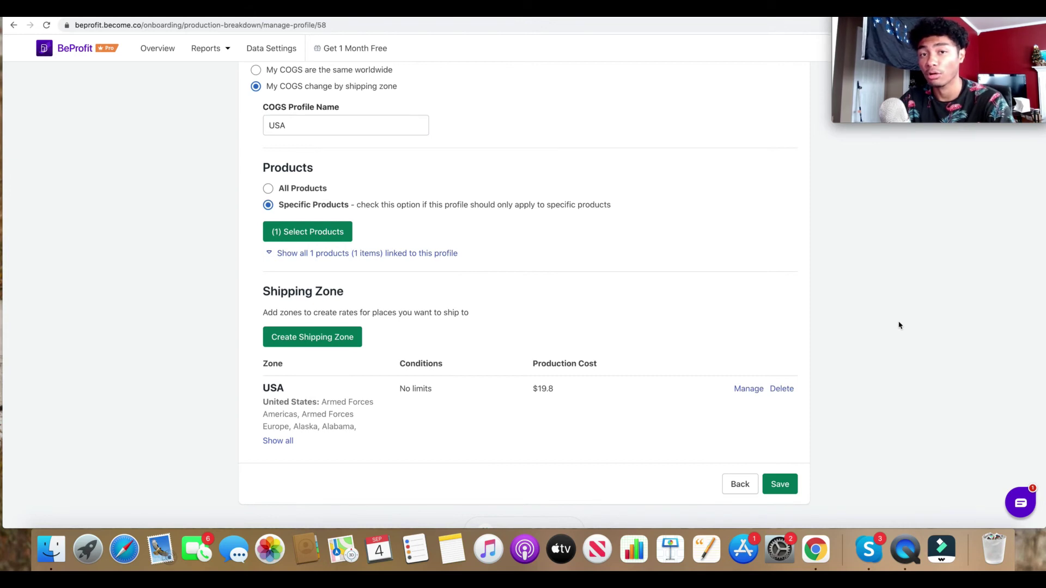
Step: Examine the processing fees settings and the fixed expenses under Custom Expenses and Revenue
{"action": "left_click", "coordinate": [701, 186]}
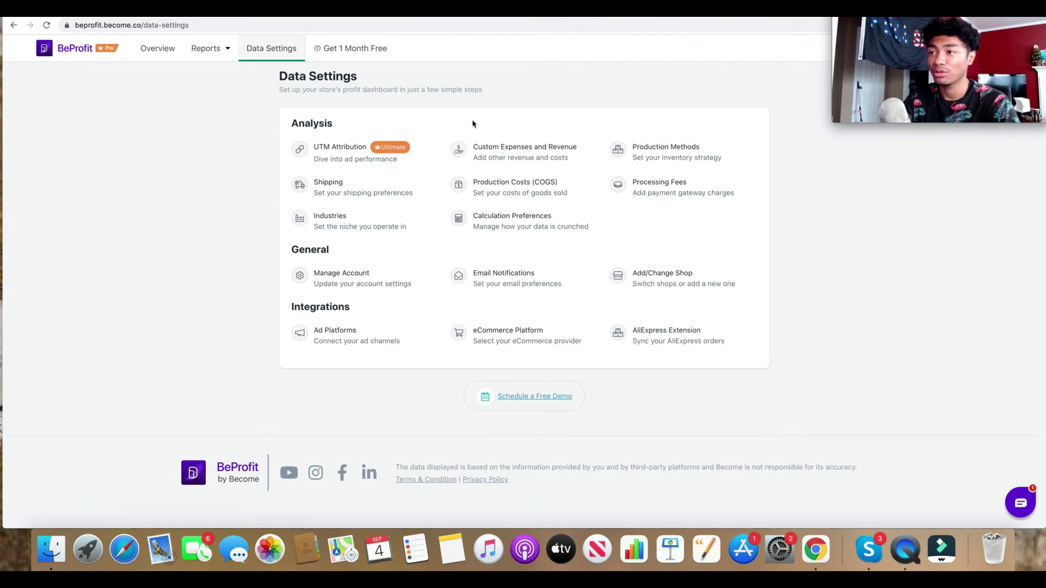
{"action": "left_click", "coordinate": [505, 148]}
{"action": "scroll", "coordinate": [510, 155], "scroll_direction": "down", "scroll_amount": 2}
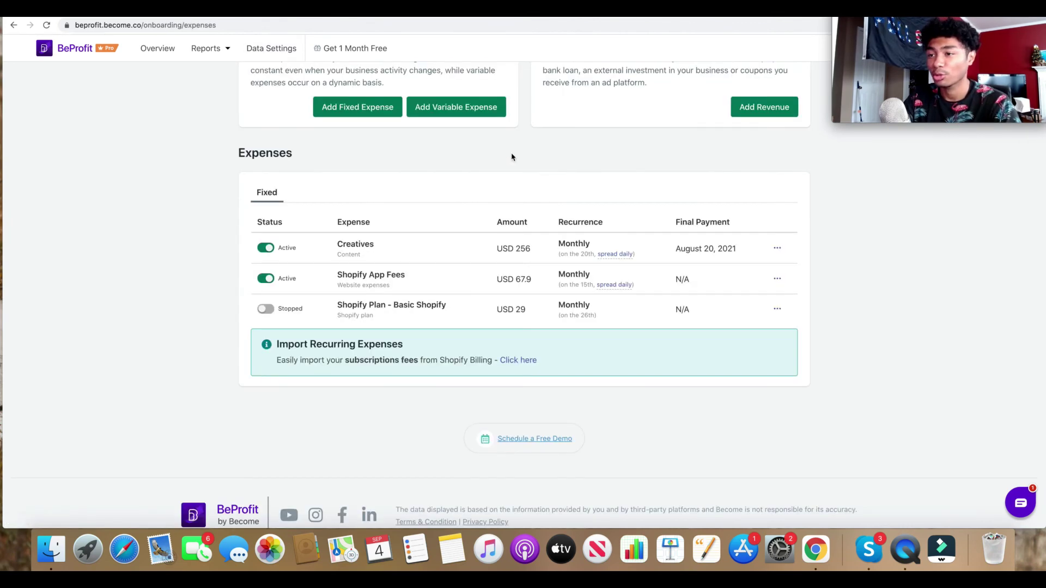